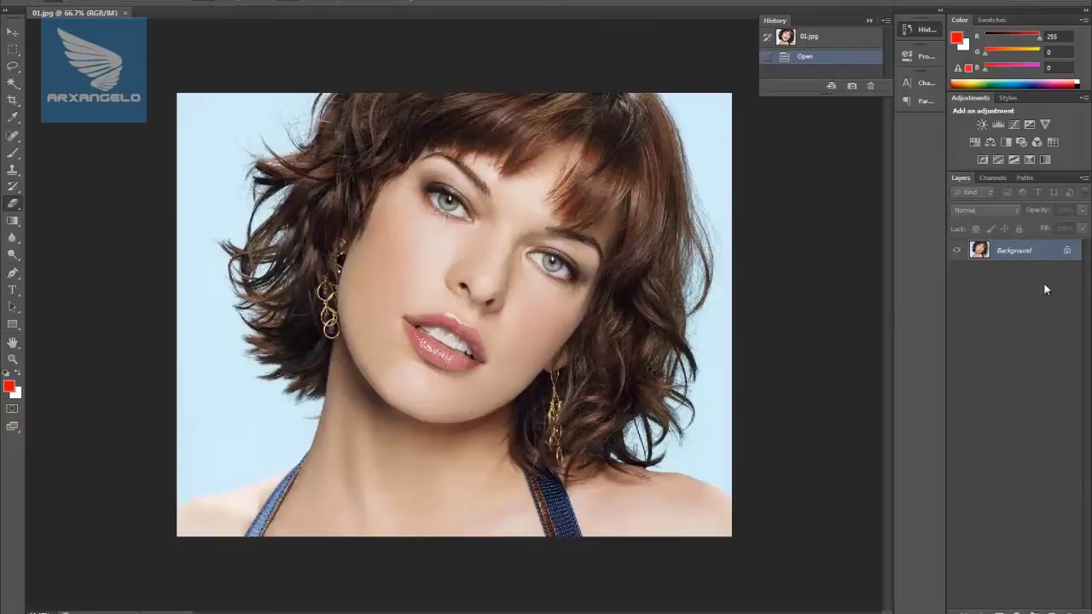
Convert the locked Background into Layer 0 and duplicate it as Layer 0 copy.
double_click(1006, 254)
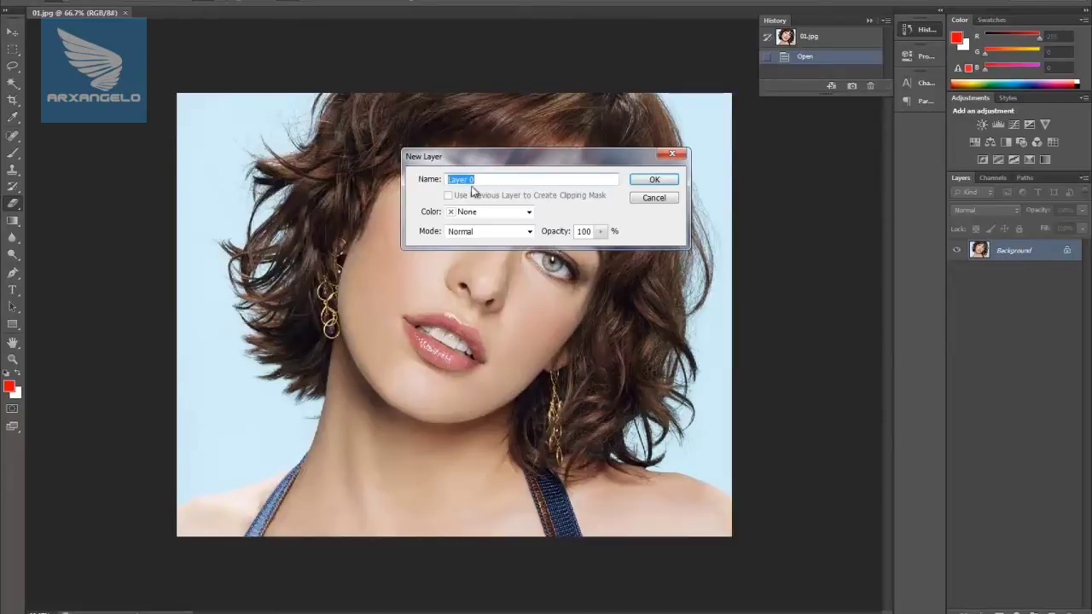
click(653, 180)
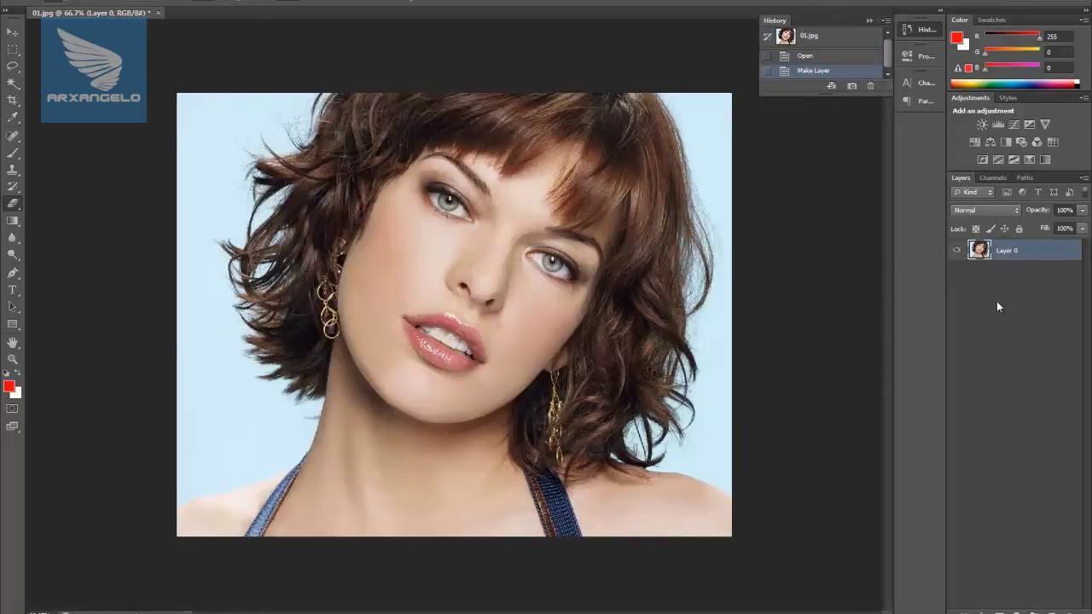
drag(1008, 251, 1021, 269)
mouse_move(1020, 269)
mouse_down()
mouse_move(1008, 607)
mouse_move(1058, 609)
mouse_up()
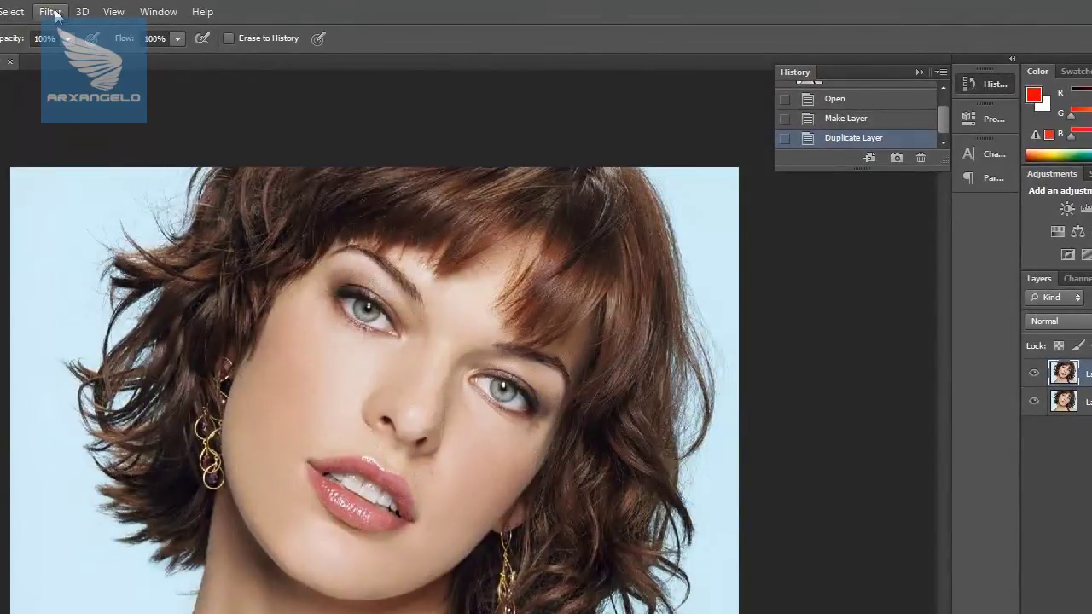
Open Gaussian Blur and compare the eye and nose in the preview.
click(50, 11)
mouse_move(171, 4)
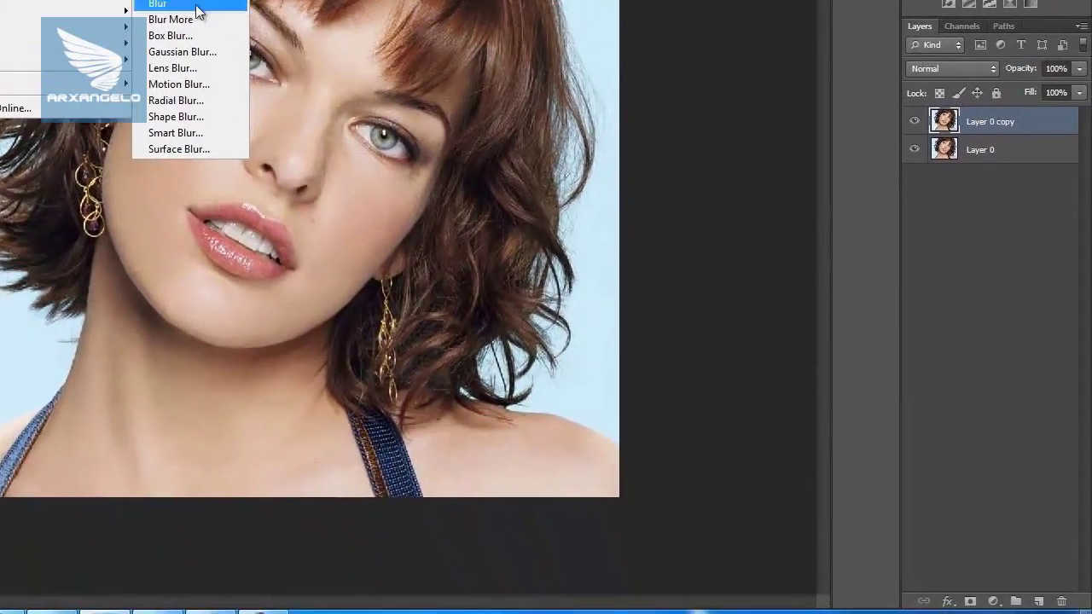
click(200, 51)
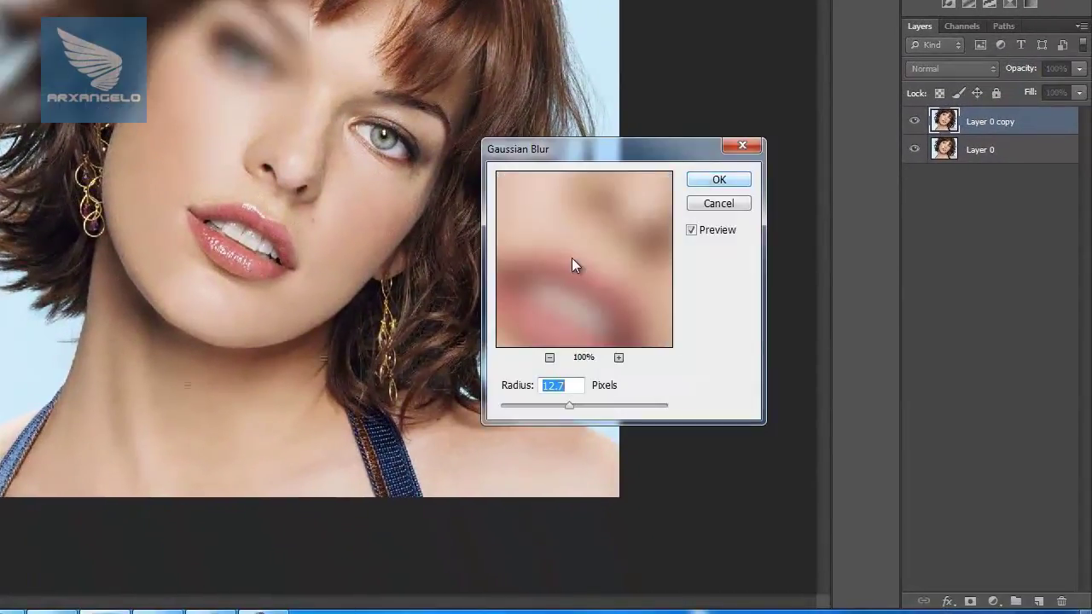
drag(575, 265, 553, 317)
drag(588, 225, 578, 319)
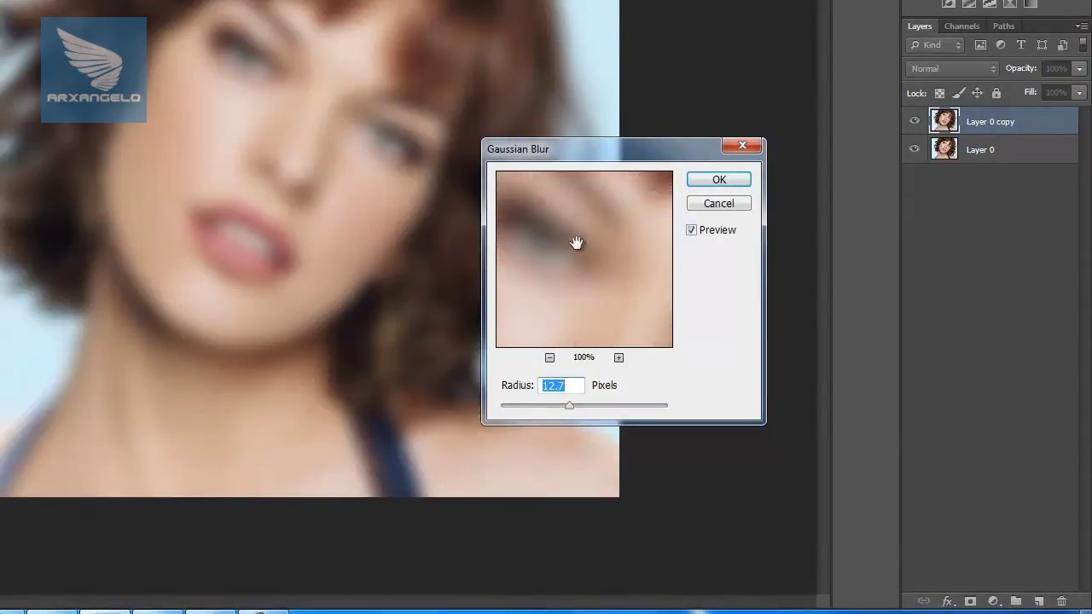
drag(578, 239, 631, 290)
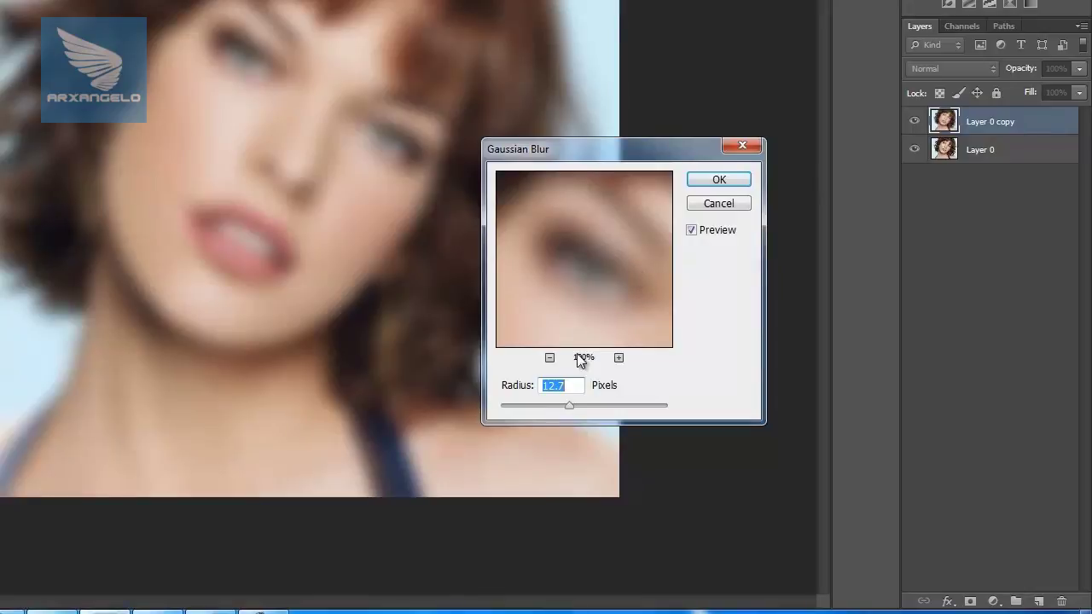
drag(606, 268, 602, 284)
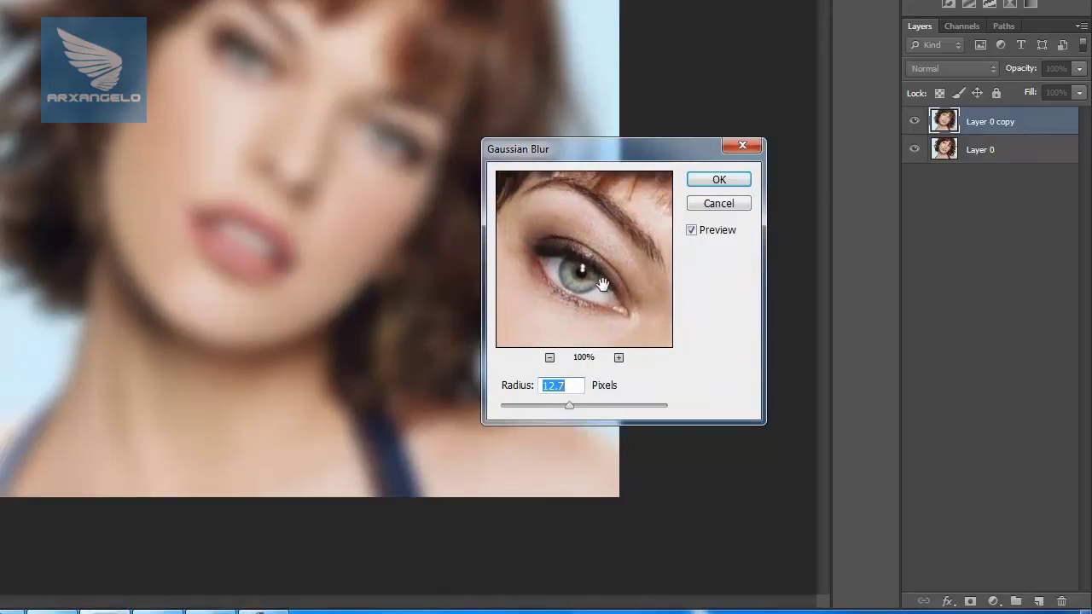
mouse_move(602, 284)
mouse_down()
mouse_move(616, 291)
mouse_move(568, 287)
mouse_up()
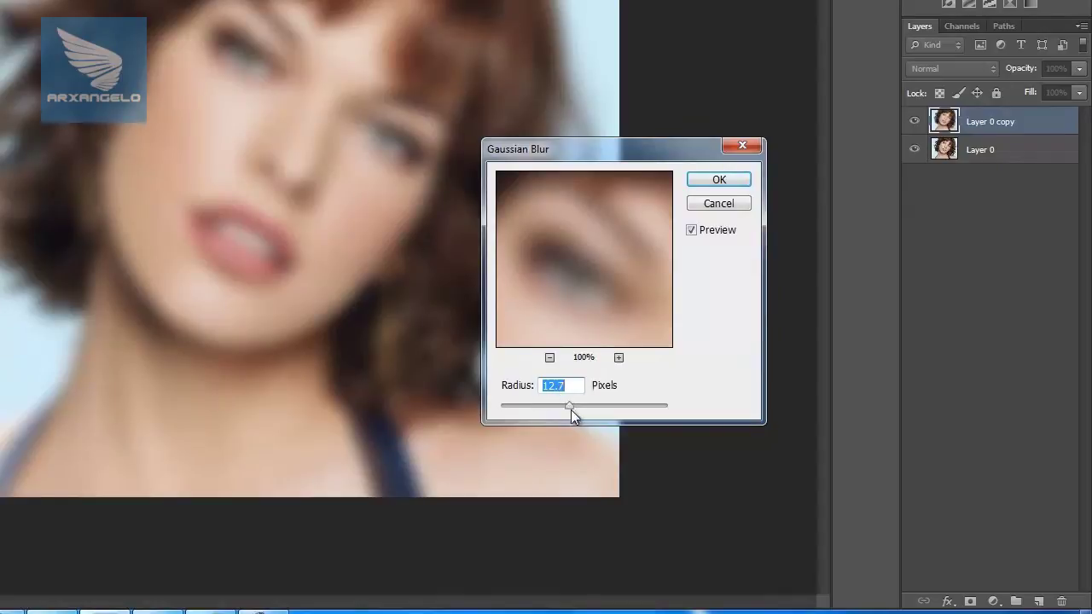
Apply a Gaussian Blur of about 14.1 pixels radius to Layer 0 copy.
drag(563, 409, 568, 407)
drag(568, 407, 574, 407)
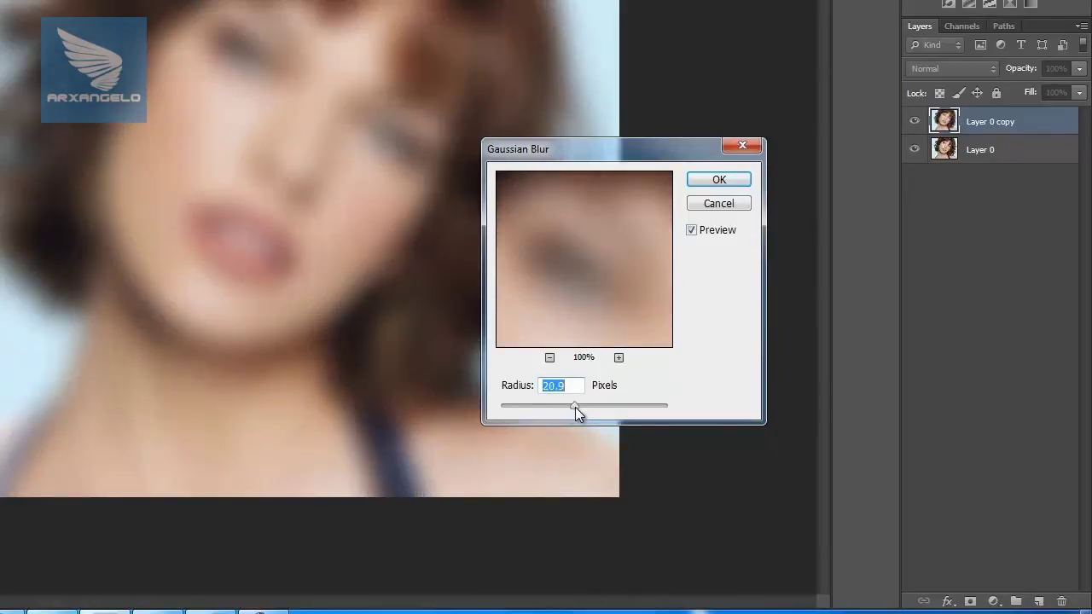
drag(572, 407, 572, 408)
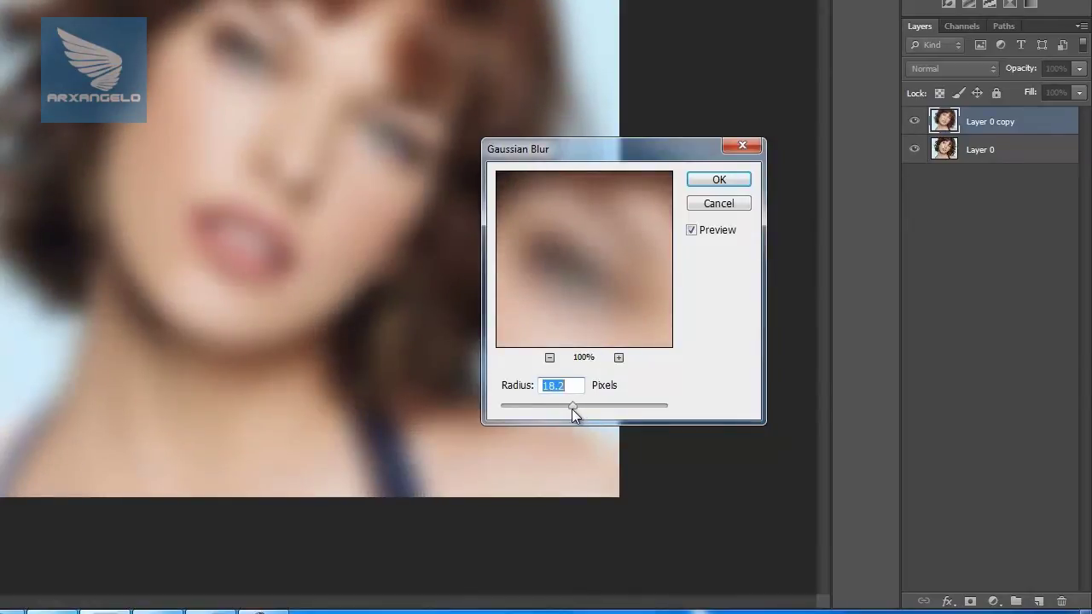
drag(571, 409, 570, 409)
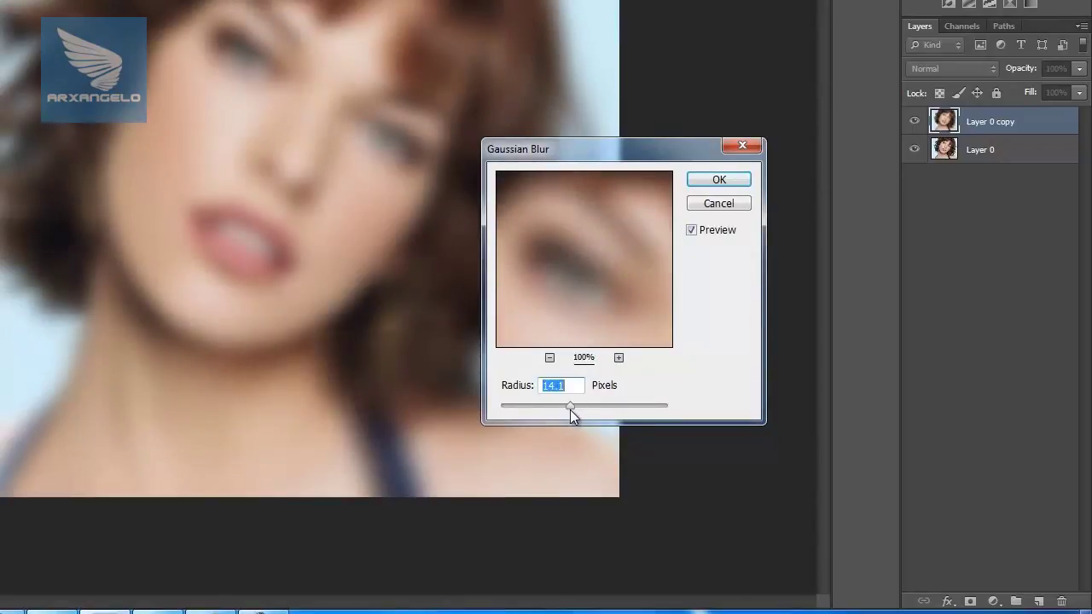
drag(571, 407, 571, 407)
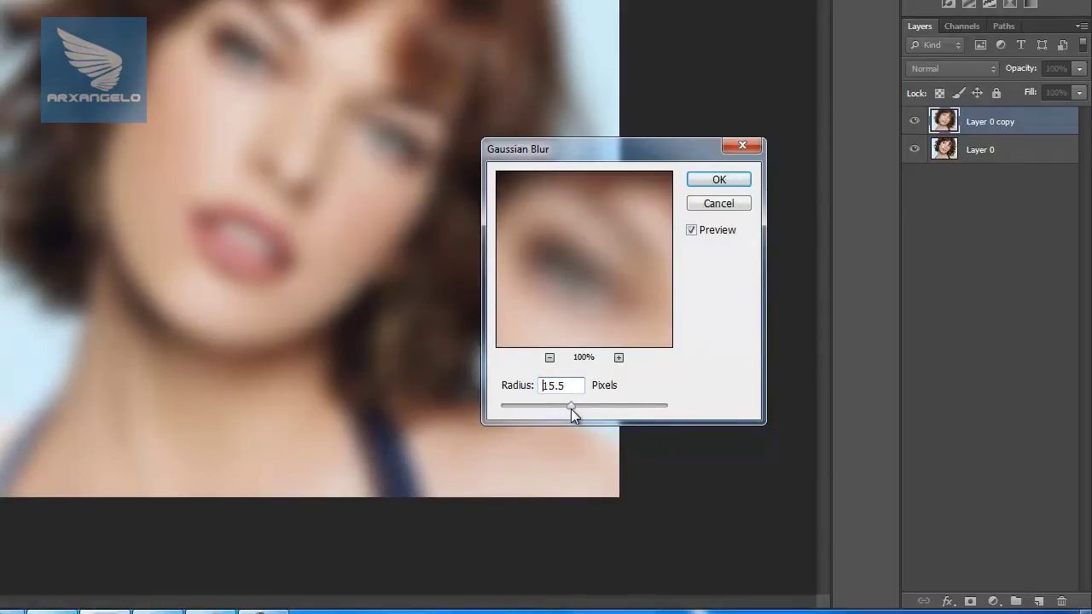
click(570, 409)
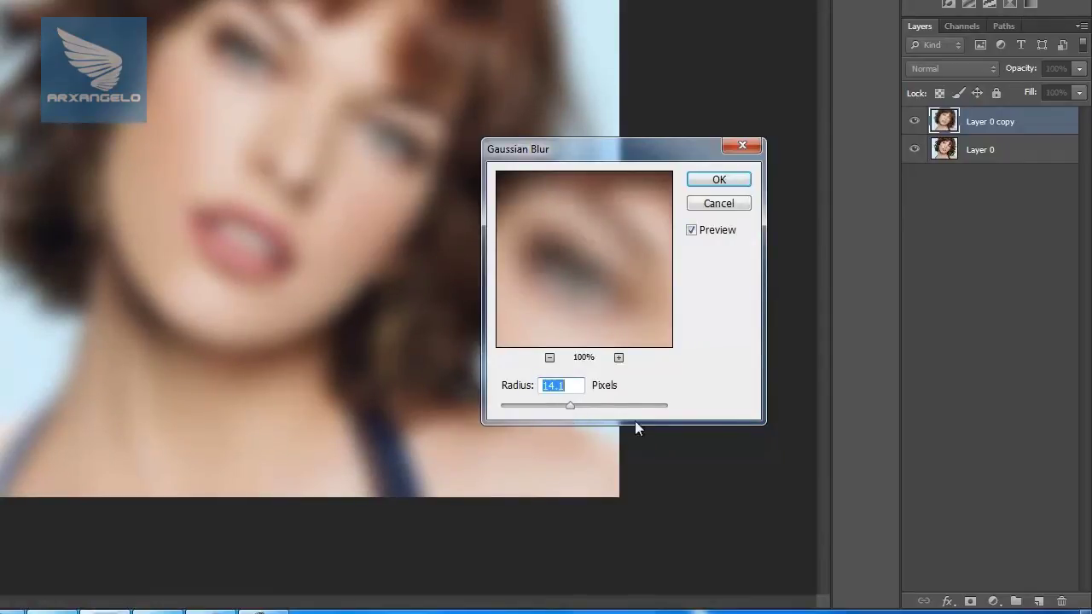
click(719, 181)
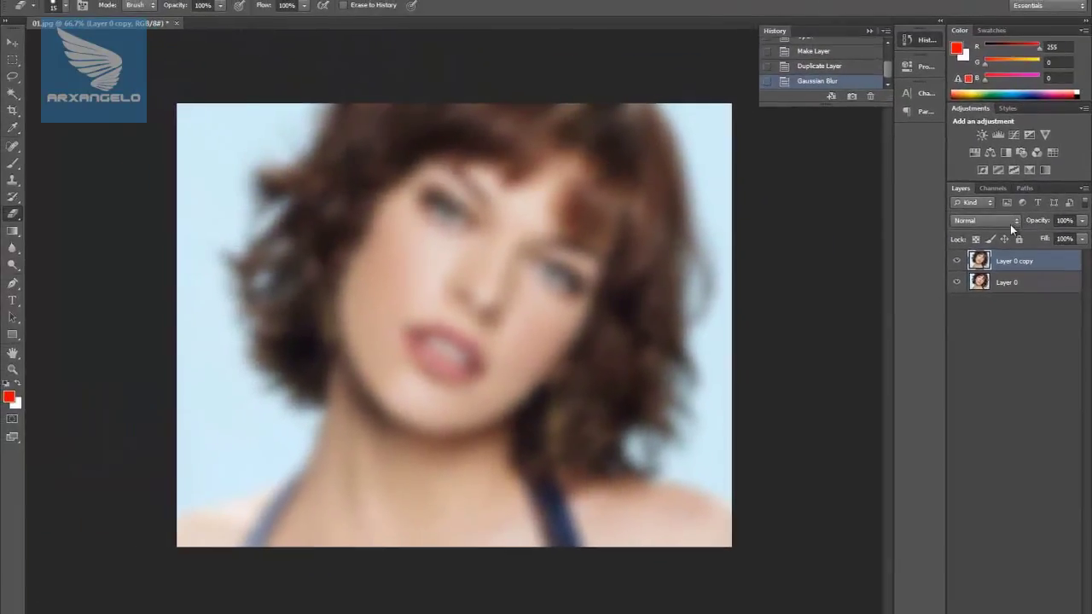
Set Layer 0 copy's blend mode to Divide, then stamp all visible layers into Layer 1.
click(1015, 221)
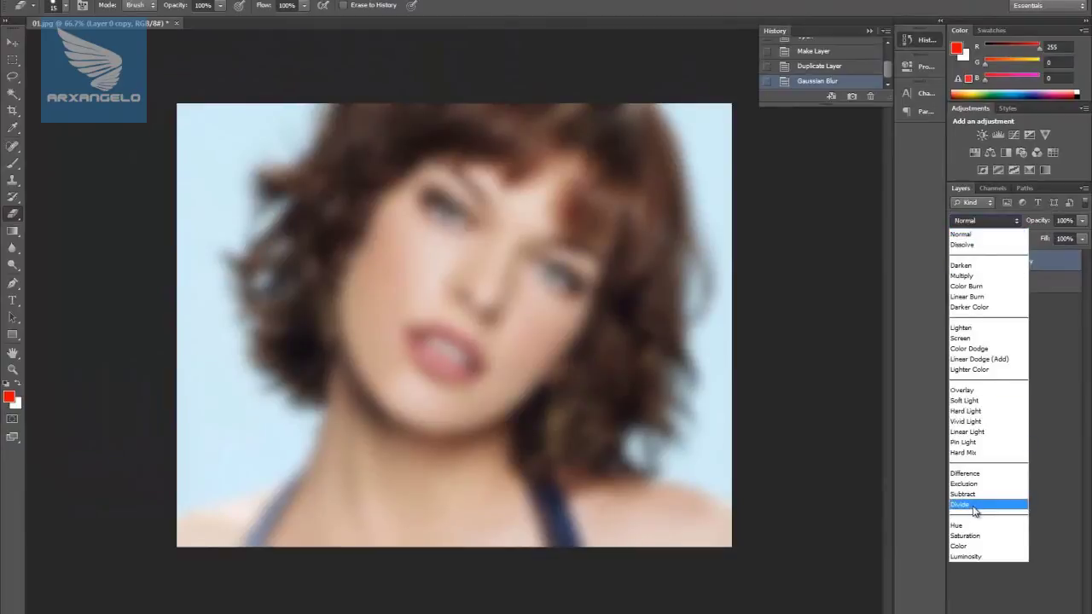
click(973, 505)
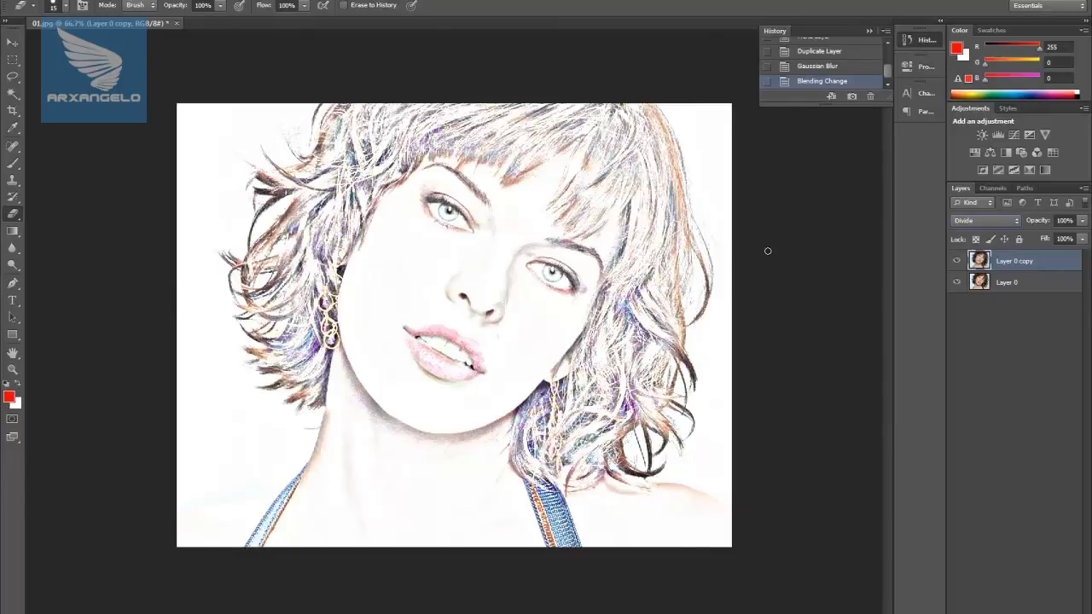
key(ctrl+shift+alt+e)
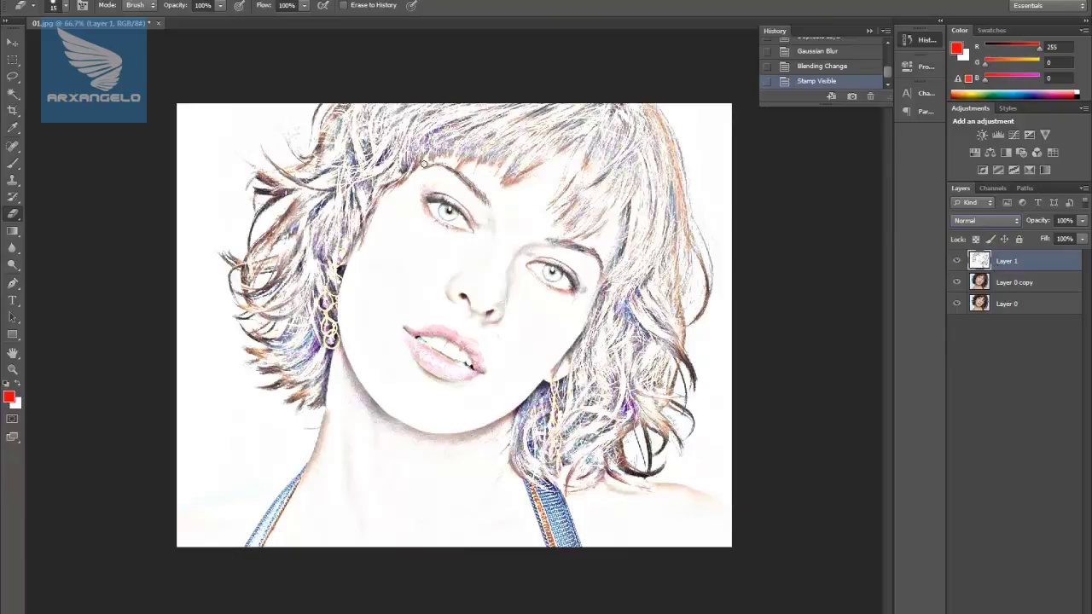
Desaturate Layer 1 to greyscale and duplicate it as Layer 1 copy.
key(alt+i)
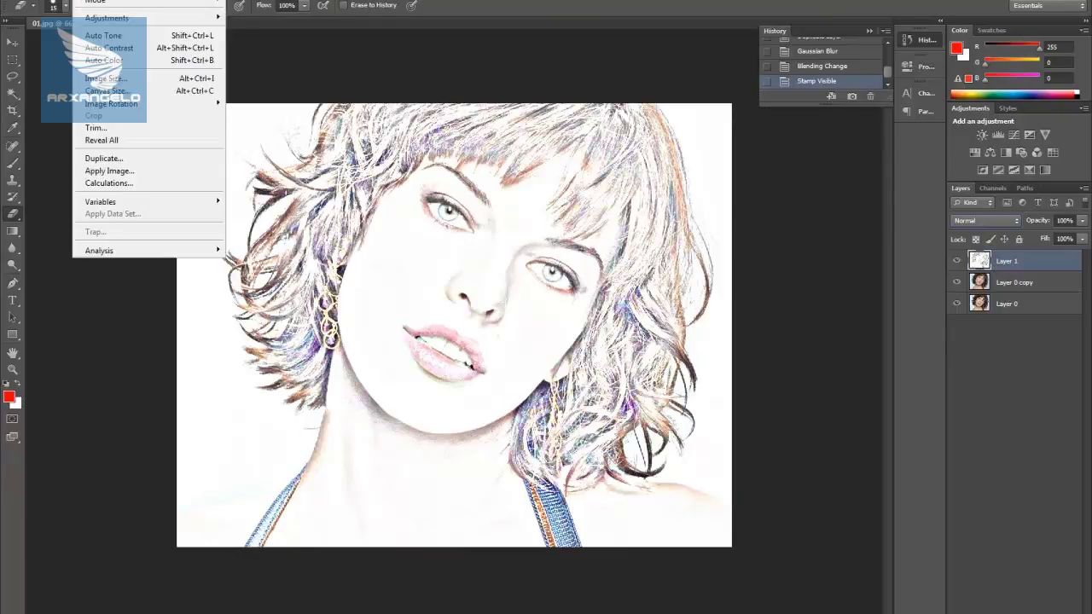
mouse_move(107, 17)
click(269, 275)
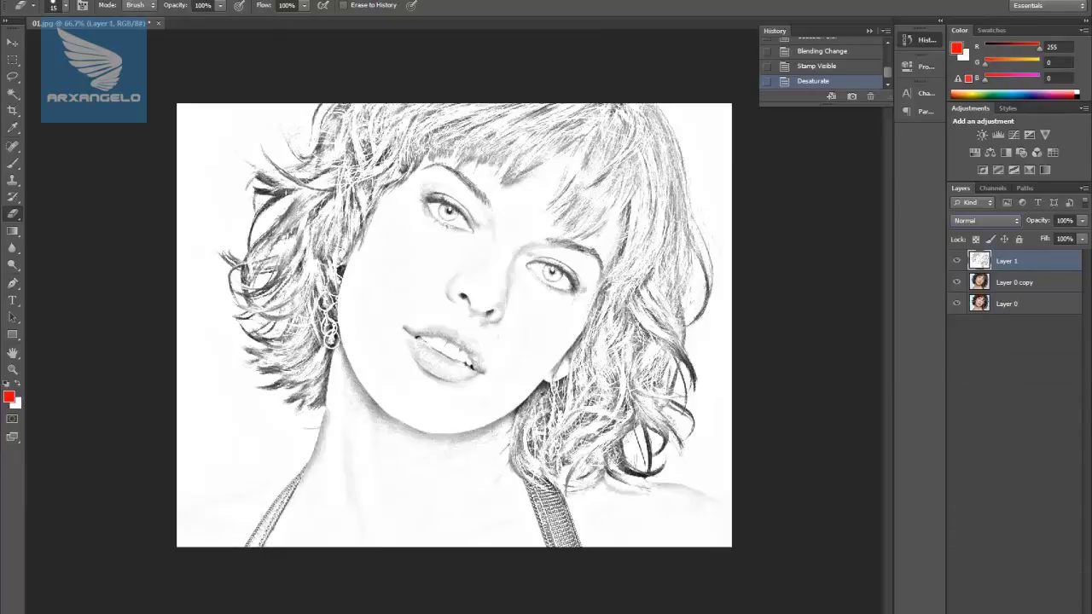
drag(981, 261, 981, 611)
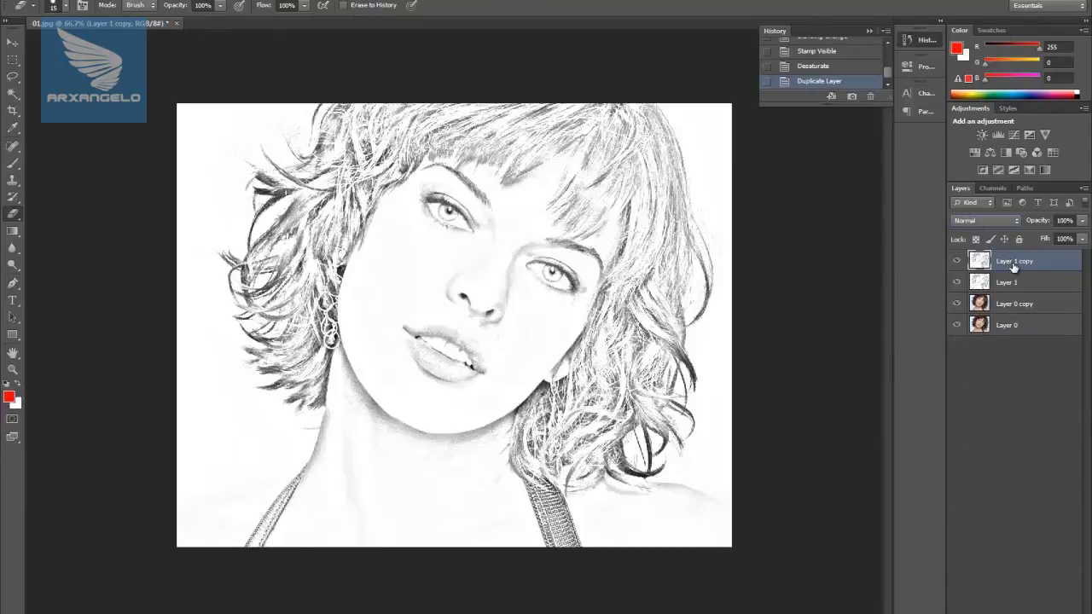
Set Layer 1 copy to Linear Burn and duplicate it as Layer 1 copy 2.
click(1017, 222)
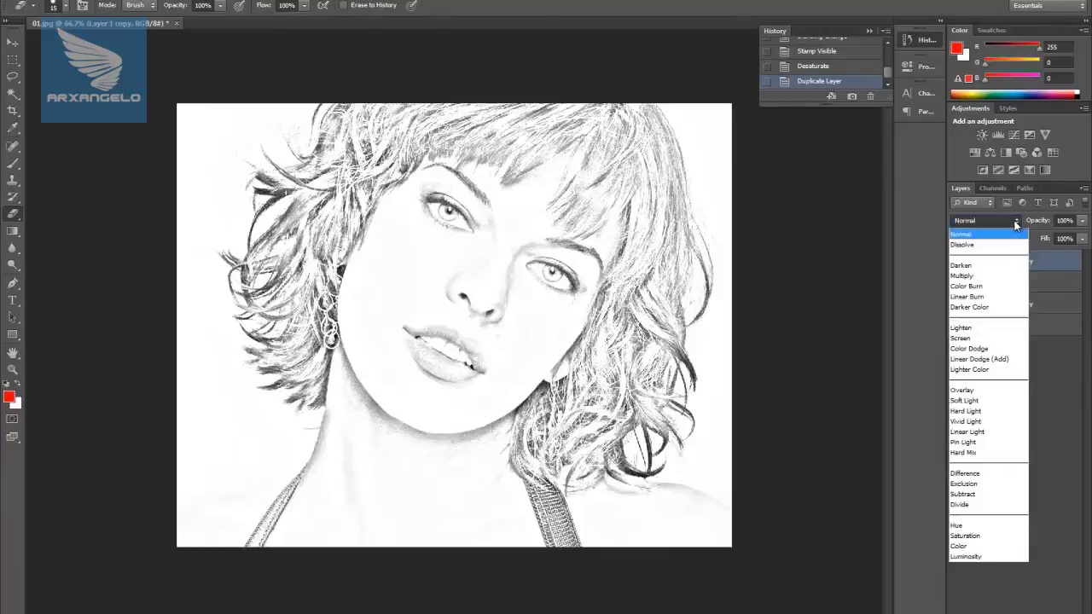
click(1000, 297)
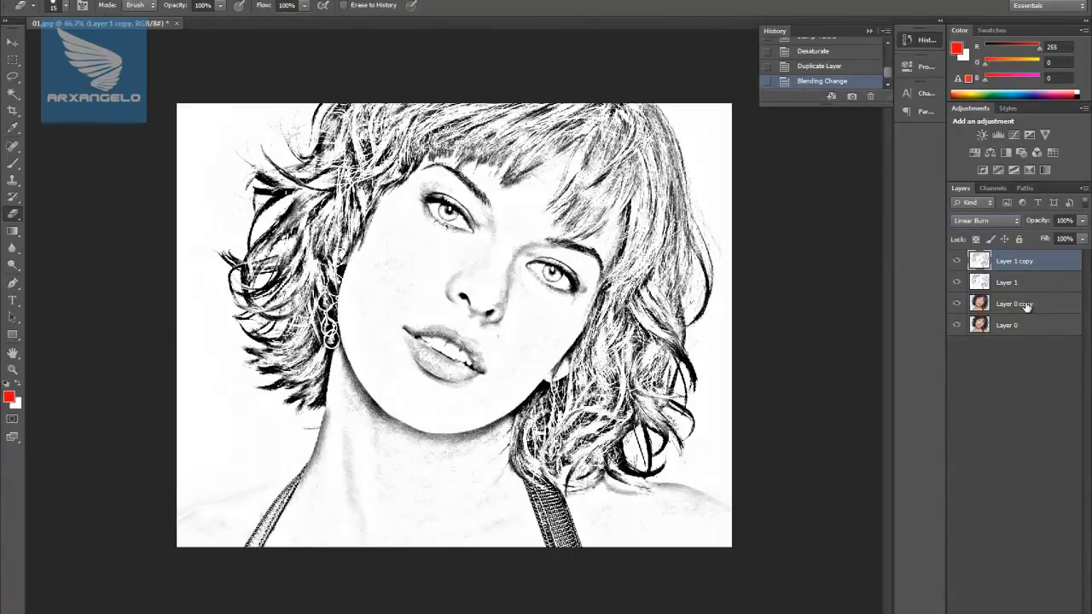
drag(1019, 262, 980, 610)
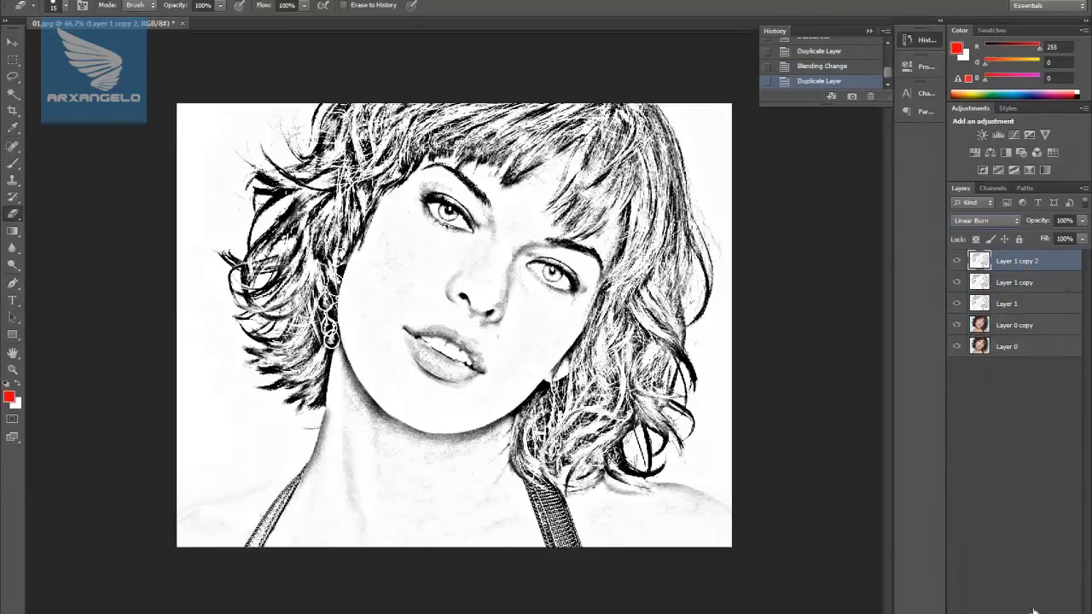